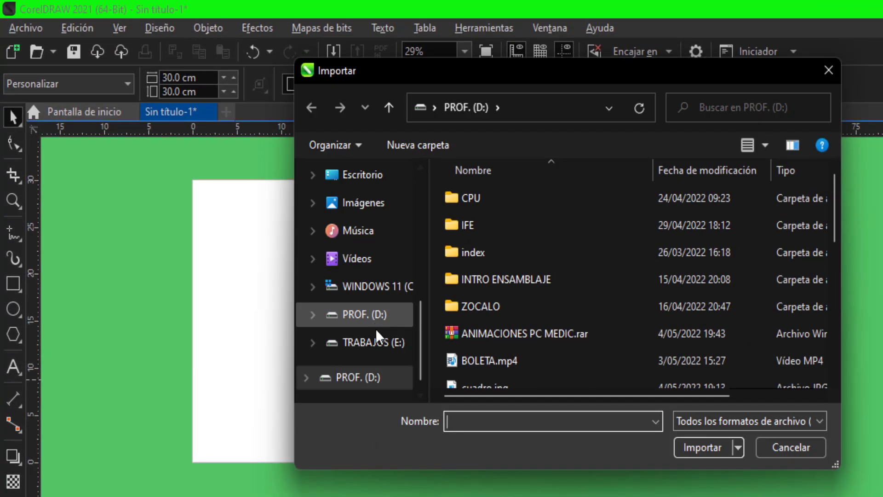
# Step: Import modelo.jpg from the PROF. (D:) drive and place it on the page at about 15.1 × 22.7 cm
pyautogui.scroll(-3, 675, 321)
pyautogui.click(451, 317)
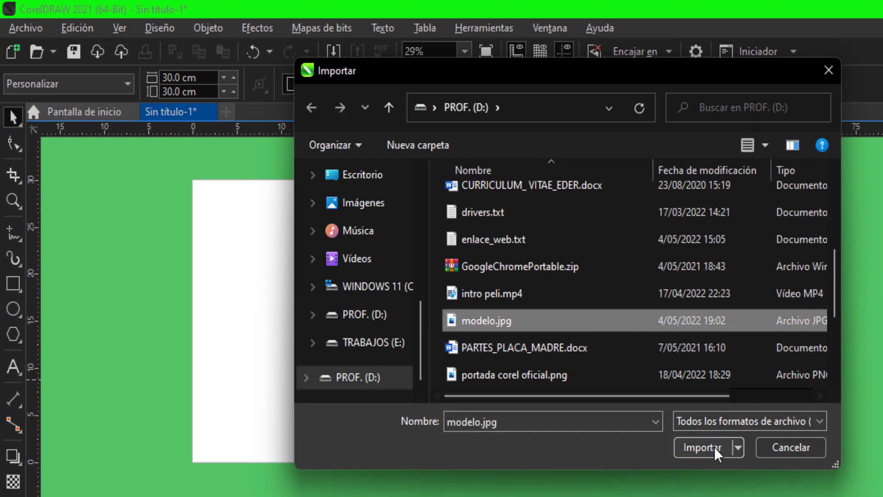
pyautogui.click(710, 446)
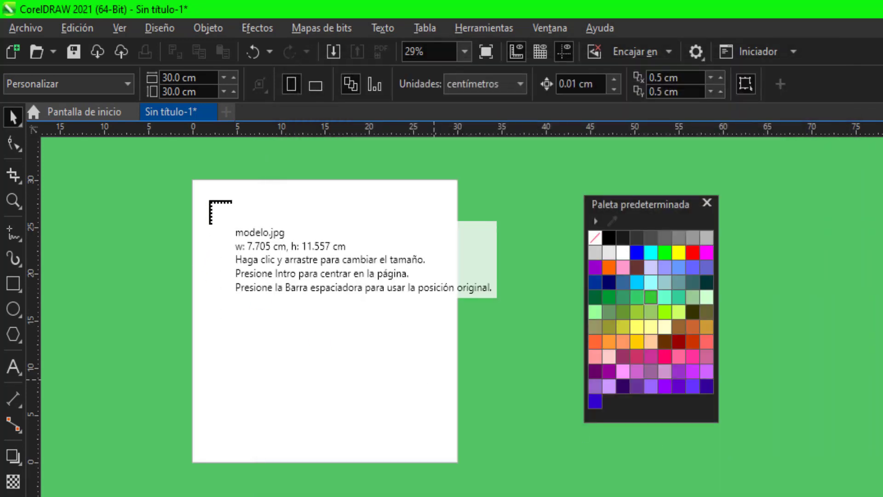
pyautogui.moveTo(188, 186); pyautogui.dragTo(509, 401)
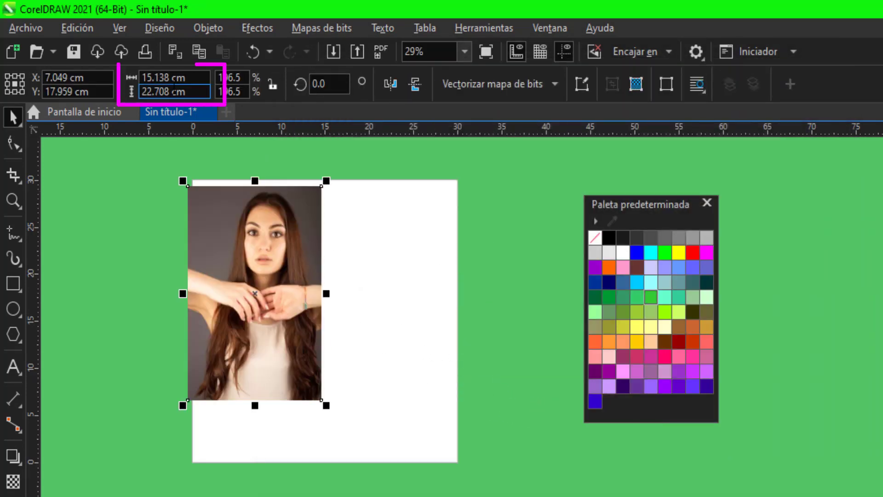
# Step: Set the photo's width and height to 25.26 cm each and centre it on the page
pyautogui.moveTo(172, 77); pyautogui.dragTo(122, 79)
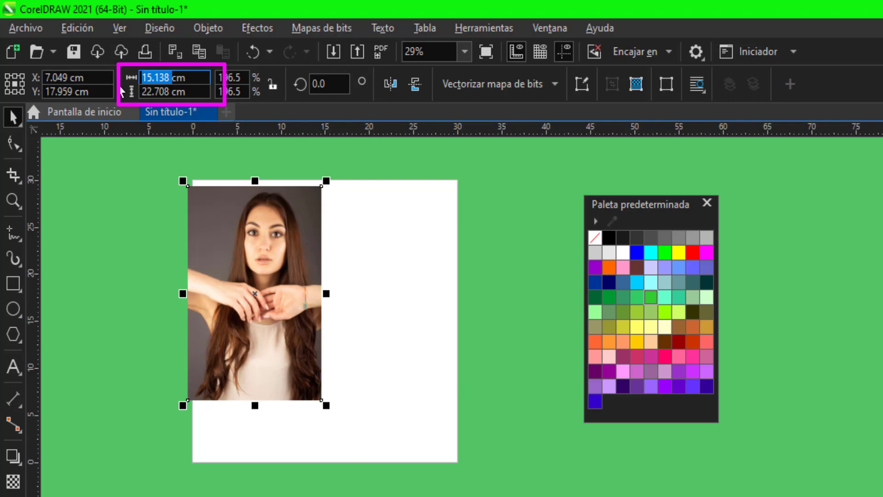
pyautogui.write('25.26')
pyautogui.press('Tab')
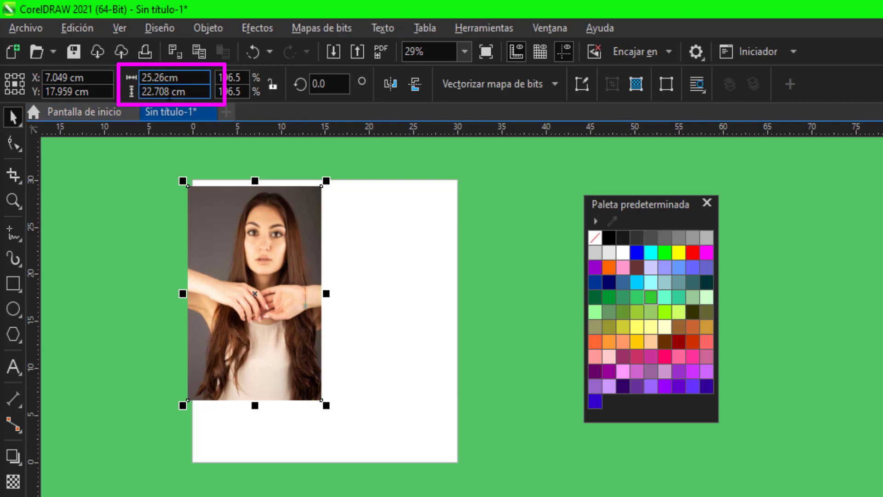
pyautogui.write('25.26')
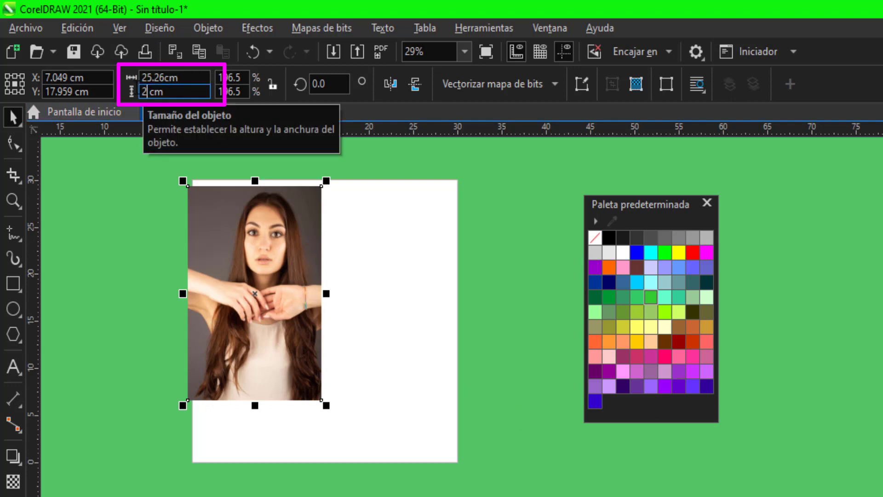
pyautogui.press('Return')
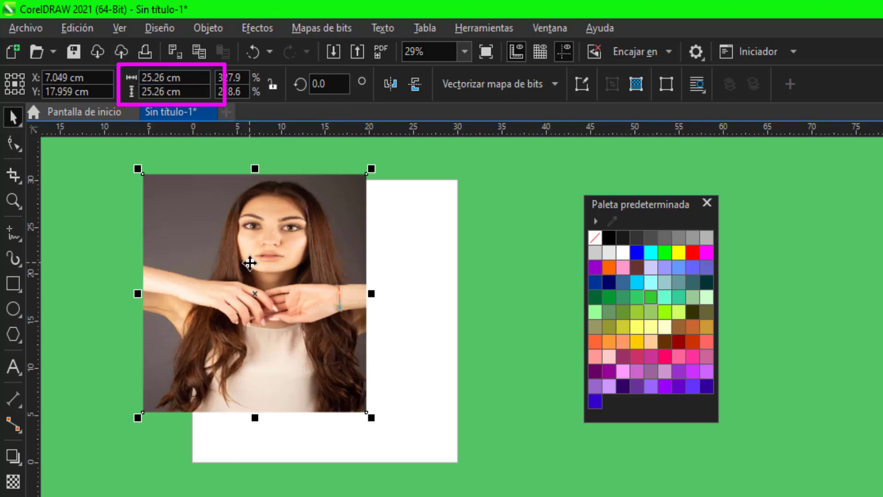
pyautogui.press('p')
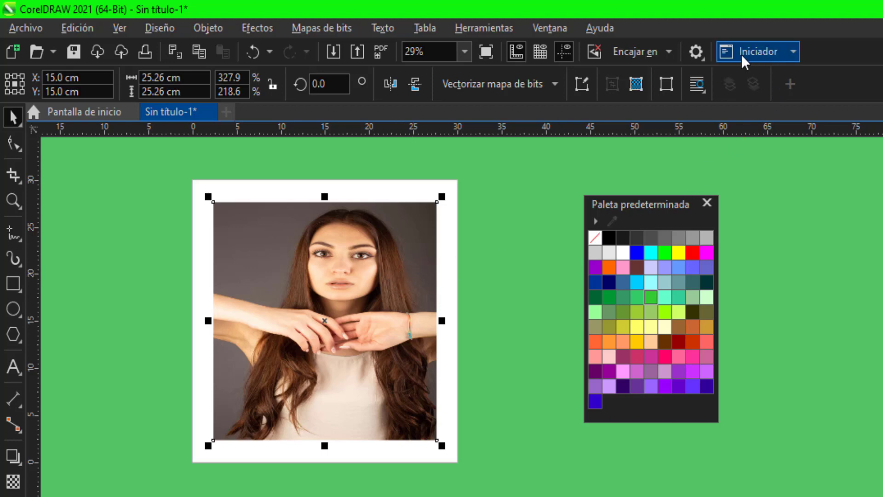
# Step: Open the selected photo for bitmap editing in Corel PHOTO-PAINT and maximize its window
pyautogui.click(793, 54)
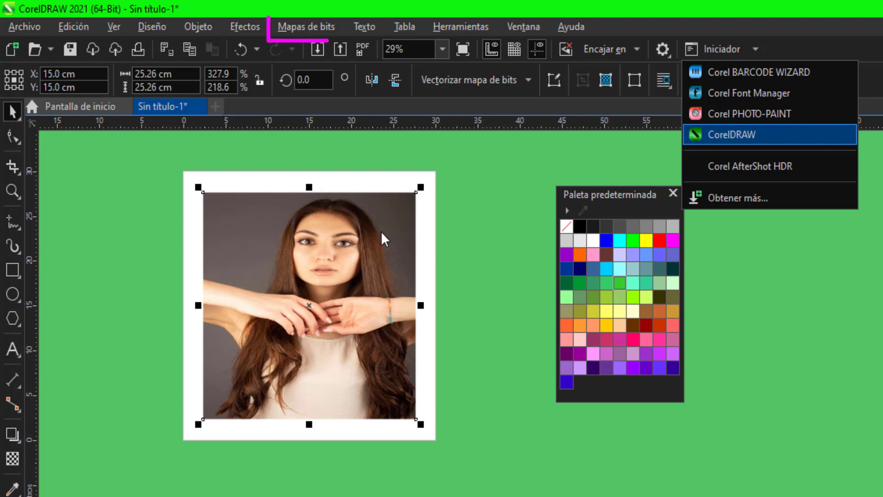
pyautogui.click(308, 28)
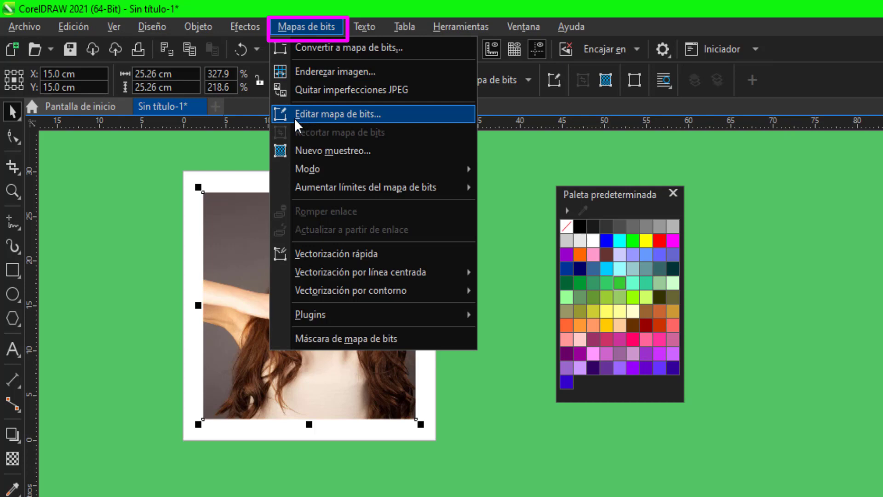
pyautogui.click(340, 115)
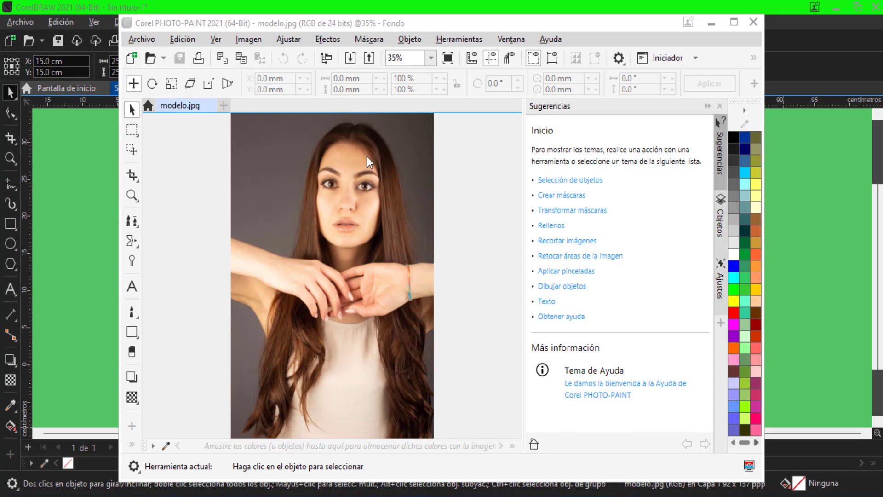
pyautogui.click(292, 27)
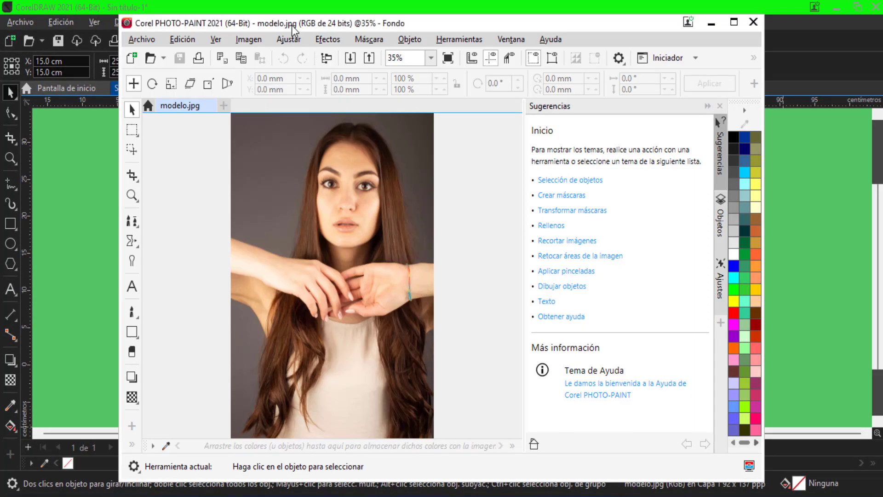
pyautogui.click(129, 20)
pyautogui.click(734, 22)
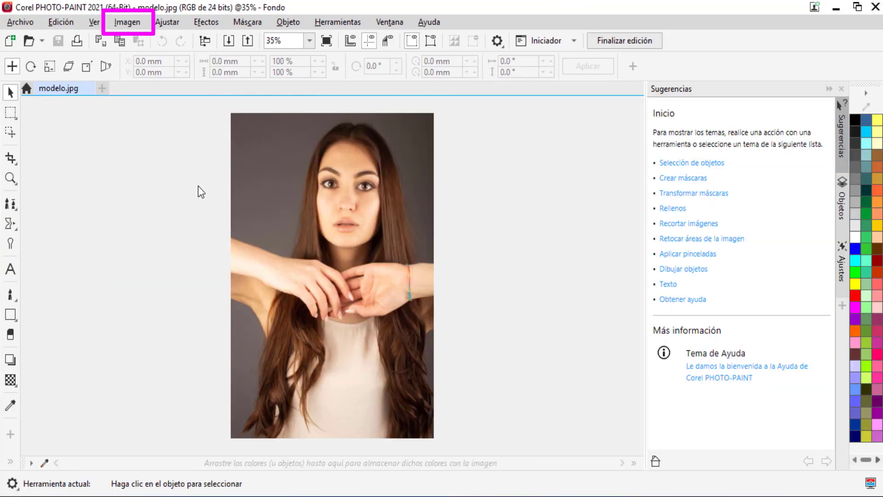
# Step: Open the photo in the Cutout Lab (Laboratorio de Recortar/extraer) and maximize the dialog
pyautogui.click(127, 23)
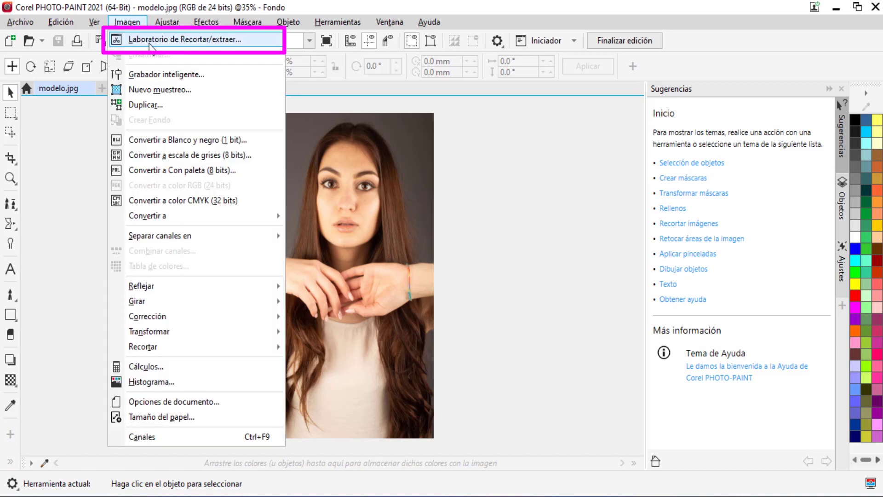
pyautogui.click(151, 42)
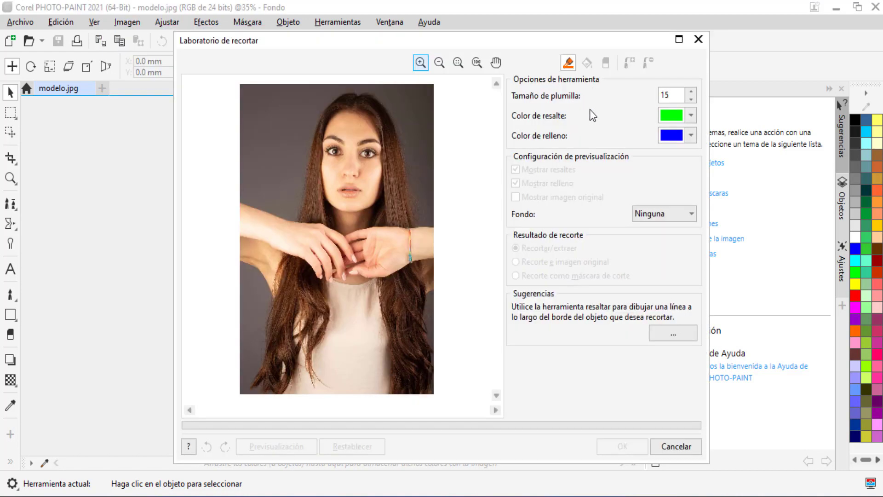
pyautogui.click(678, 40)
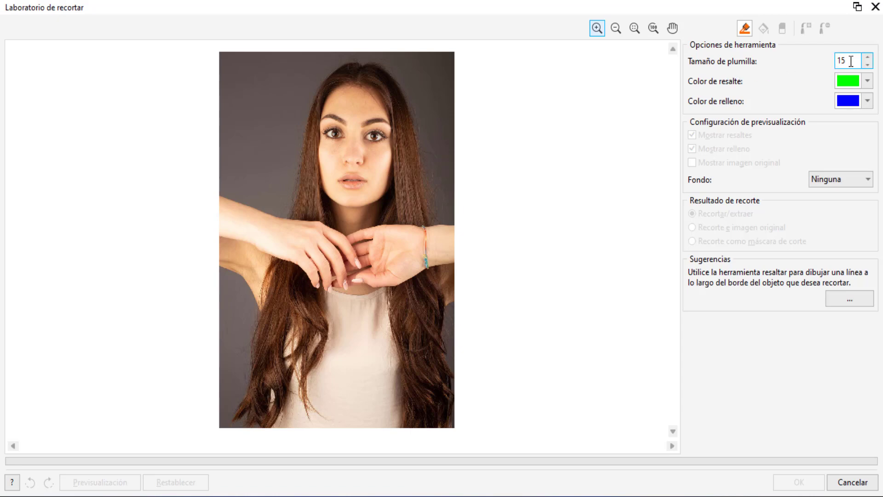
# Step: Set the nib size to 50 and highlight the woman's outline along her hair, head and arms on both sides
pyautogui.scroll(-2, 851, 60)
pyautogui.moveTo(851, 60); pyautogui.dragTo(832, 60)
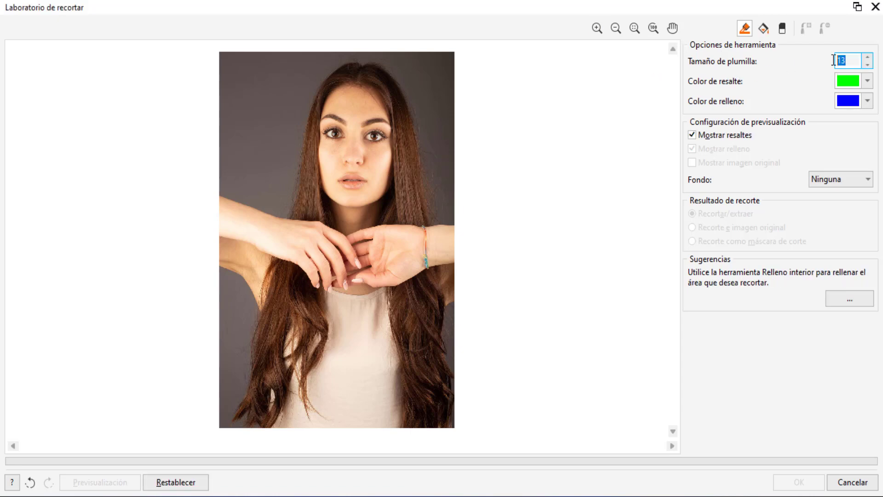
pyautogui.write('50')
pyautogui.press('Return')
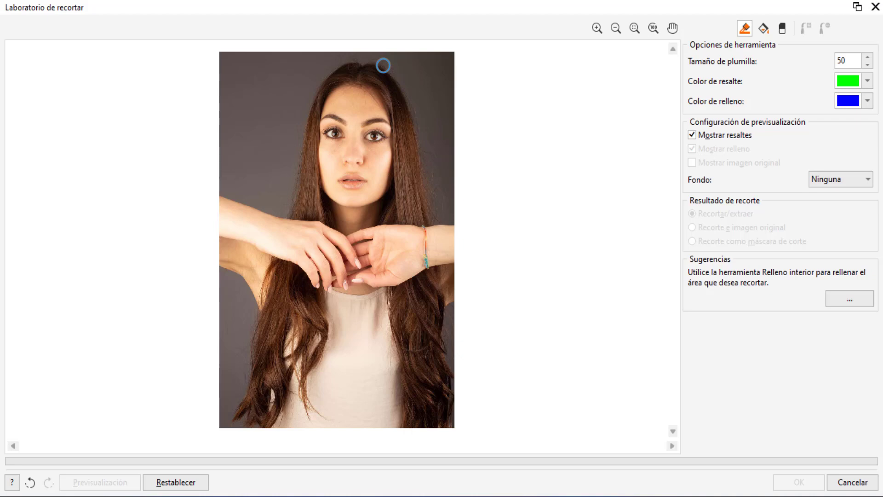
pyautogui.moveTo(383, 65)
pyautogui.mouseDown()
pyautogui.moveTo(413, 116)
pyautogui.moveTo(432, 203)
pyautogui.moveTo(446, 223)
pyautogui.moveTo(457, 221)
pyautogui.mouseUp()
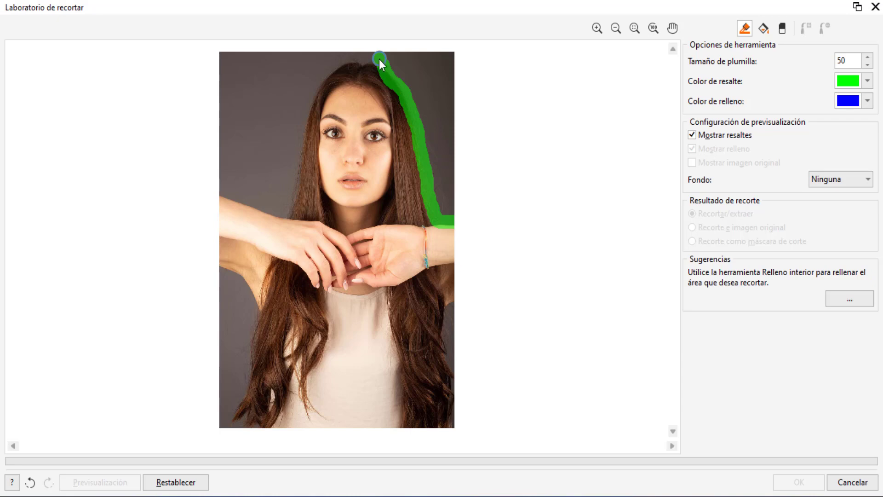
pyautogui.moveTo(379, 59)
pyautogui.mouseDown()
pyautogui.moveTo(361, 55)
pyautogui.moveTo(316, 90)
pyautogui.moveTo(287, 217)
pyautogui.moveTo(228, 193)
pyautogui.moveTo(239, 174)
pyautogui.mouseUp()
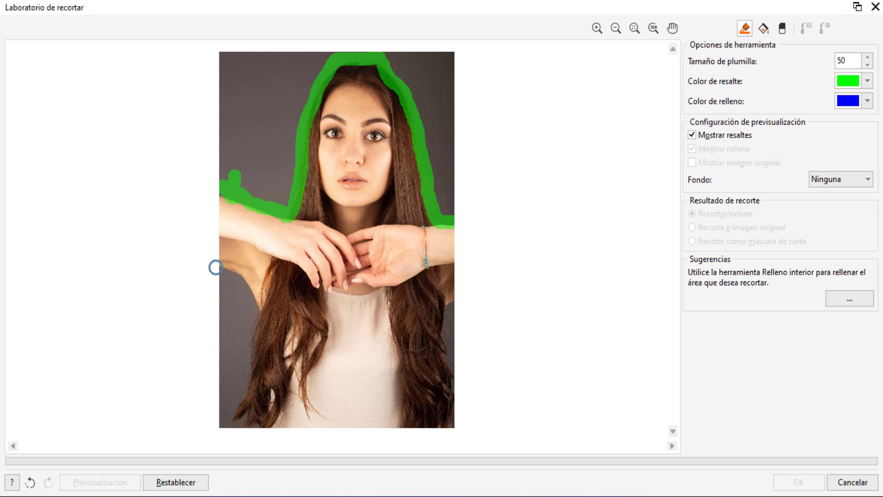
pyautogui.moveTo(216, 267)
pyautogui.mouseDown()
pyautogui.moveTo(247, 280)
pyautogui.moveTo(258, 316)
pyautogui.moveTo(231, 424)
pyautogui.moveTo(257, 423)
pyautogui.mouseUp()
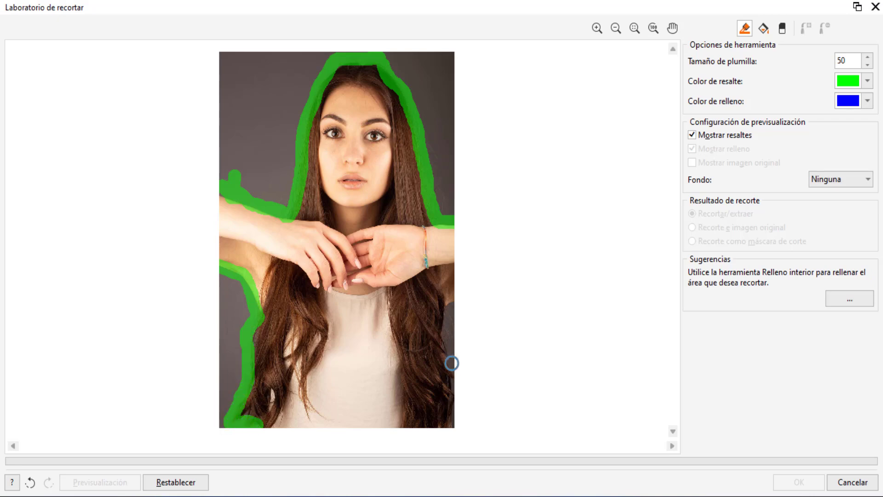
pyautogui.moveTo(451, 363)
pyautogui.mouseDown()
pyautogui.moveTo(446, 309)
pyautogui.moveTo(457, 303)
pyautogui.mouseUp()
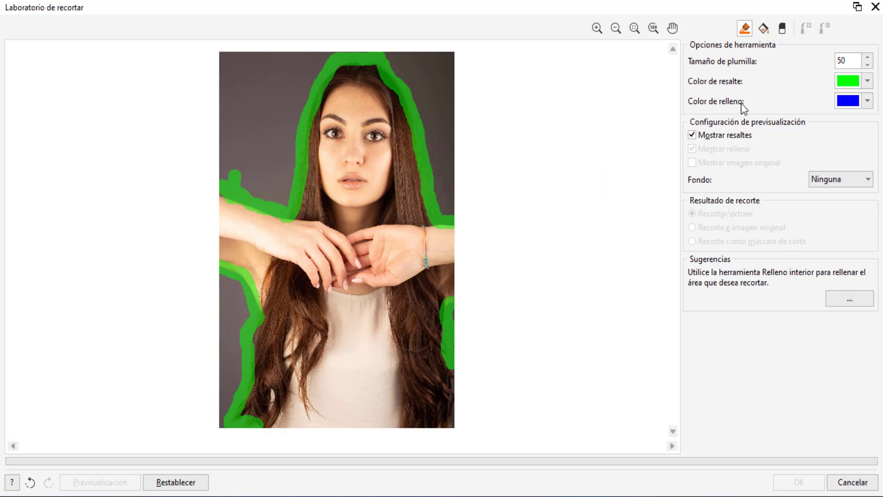
# Step: Fill the interior of the highlighted figure and preview the cutout
pyautogui.click(764, 29)
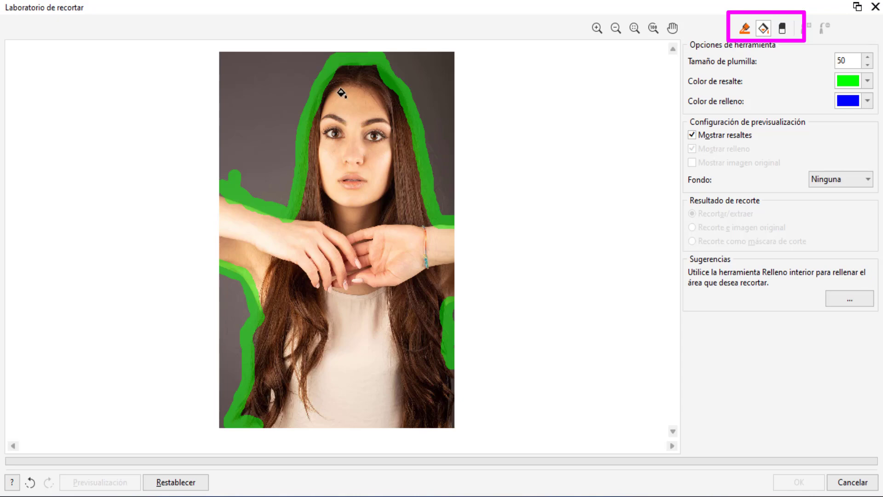
pyautogui.click(367, 168)
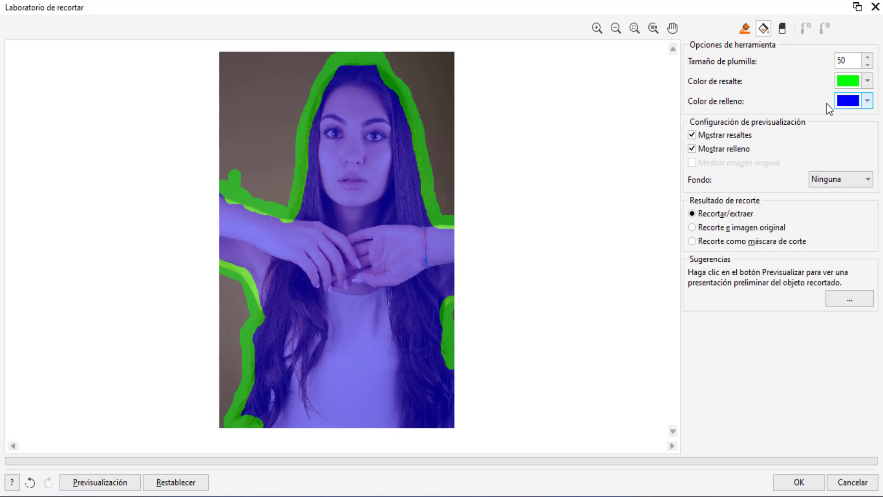
pyautogui.click(104, 486)
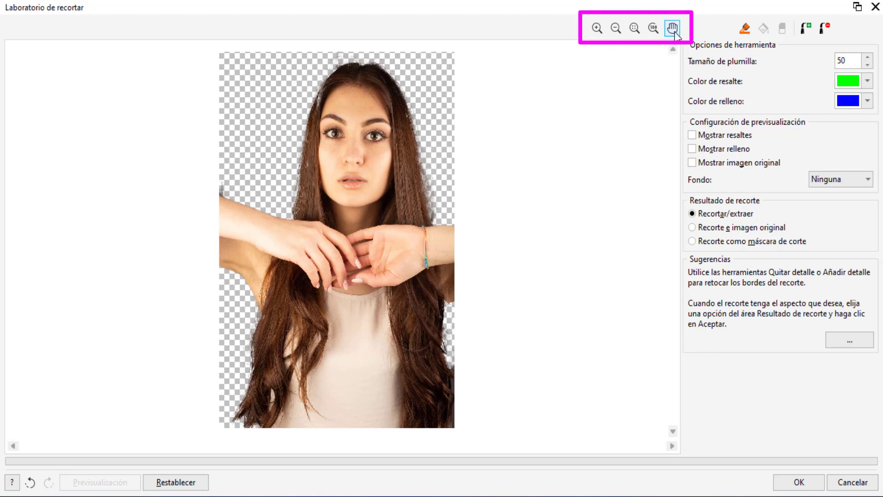
# Step: Remove leftover background pixels along the outer edge of the lower hair with the Remove Detail tool
pyautogui.click(598, 29)
pyautogui.click(300, 396)
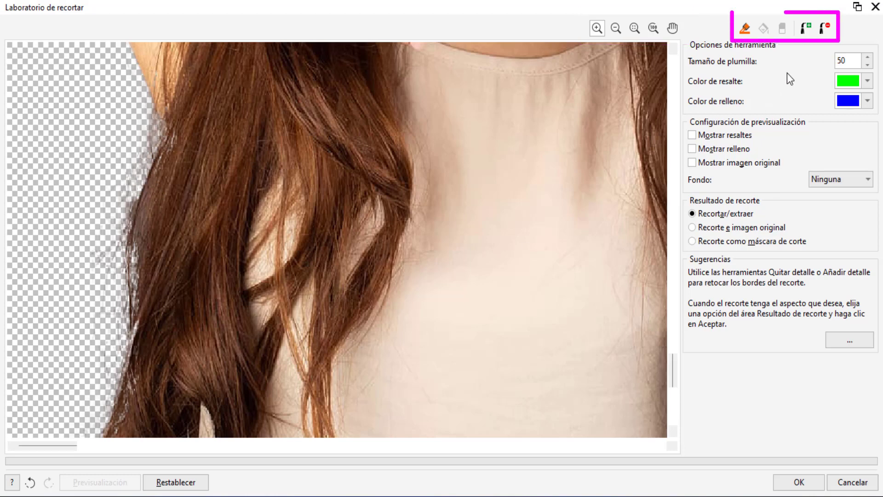
pyautogui.click(823, 27)
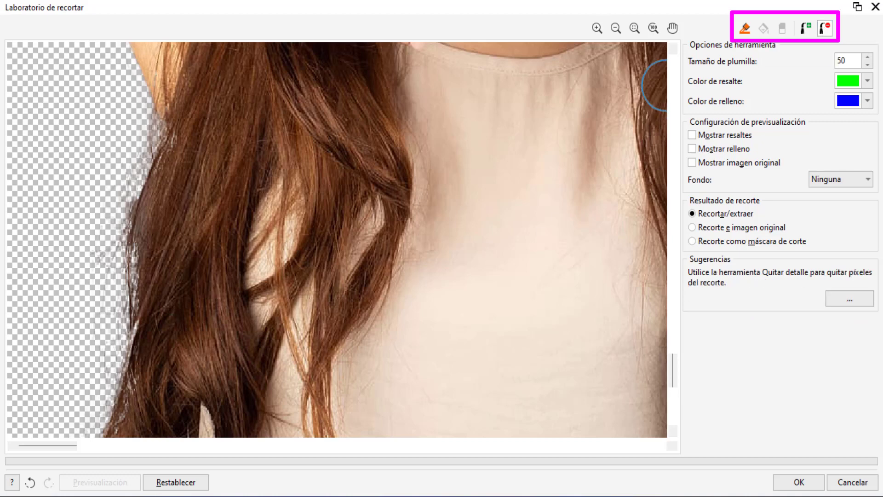
pyautogui.moveTo(132, 114)
pyautogui.mouseDown()
pyautogui.moveTo(110, 231)
pyautogui.moveTo(101, 340)
pyautogui.moveTo(63, 363)
pyautogui.moveTo(102, 325)
pyautogui.moveTo(125, 205)
pyautogui.moveTo(152, 130)
pyautogui.moveTo(140, 118)
pyautogui.moveTo(151, 130)
pyautogui.moveTo(78, 371)
pyautogui.moveTo(99, 364)
pyautogui.moveTo(127, 238)
pyautogui.mouseUp()
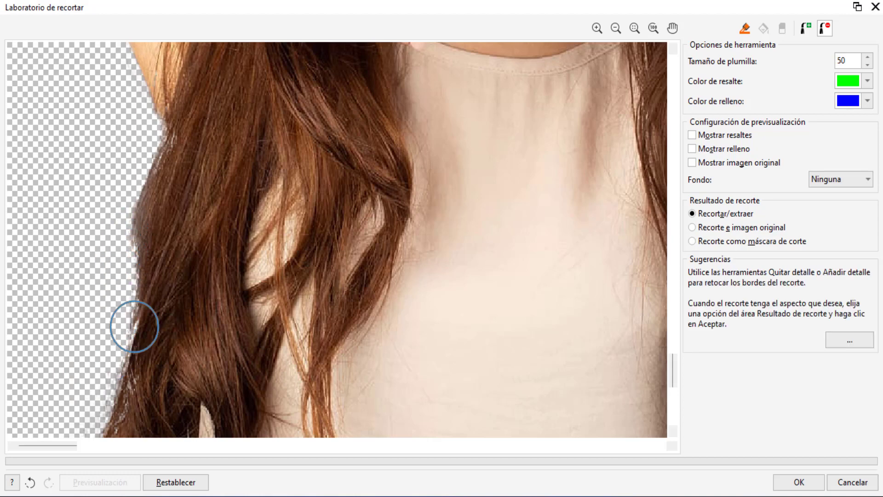
# Step: Restore the missing hair pixels beside the forehead and temple with the Add Detail tool
pyautogui.scroll(-3, 380, 177)
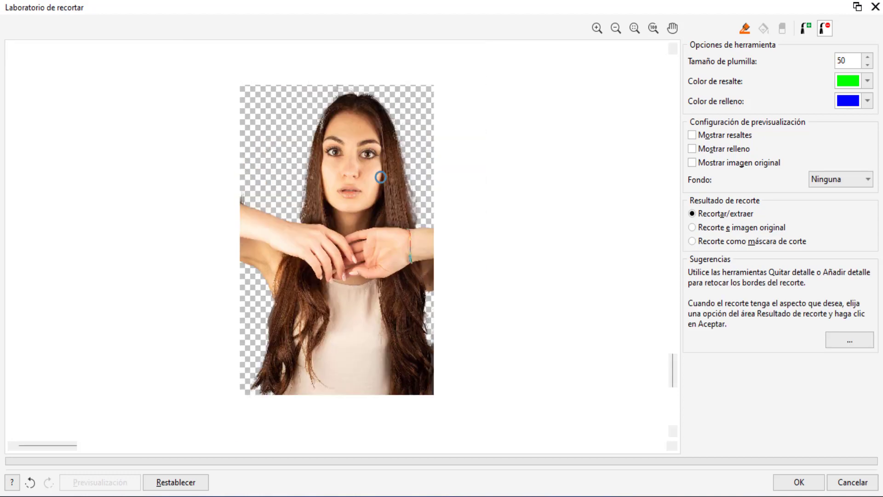
pyautogui.click(599, 29)
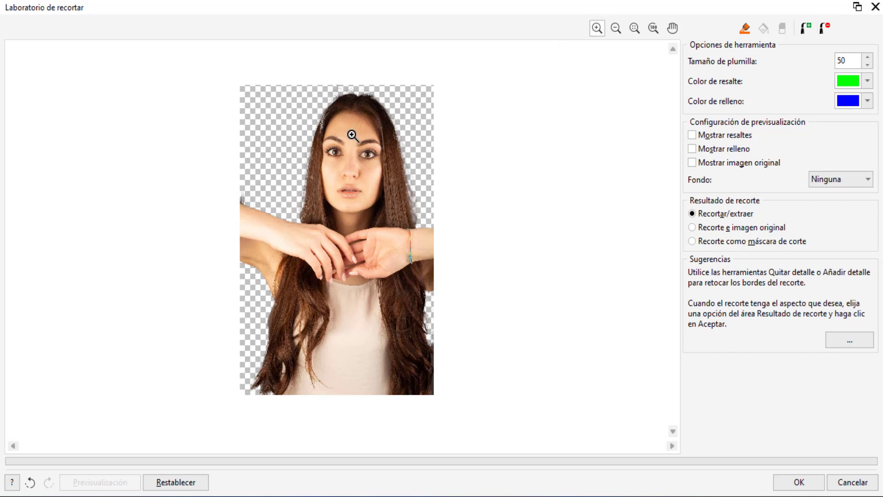
pyautogui.click(332, 160)
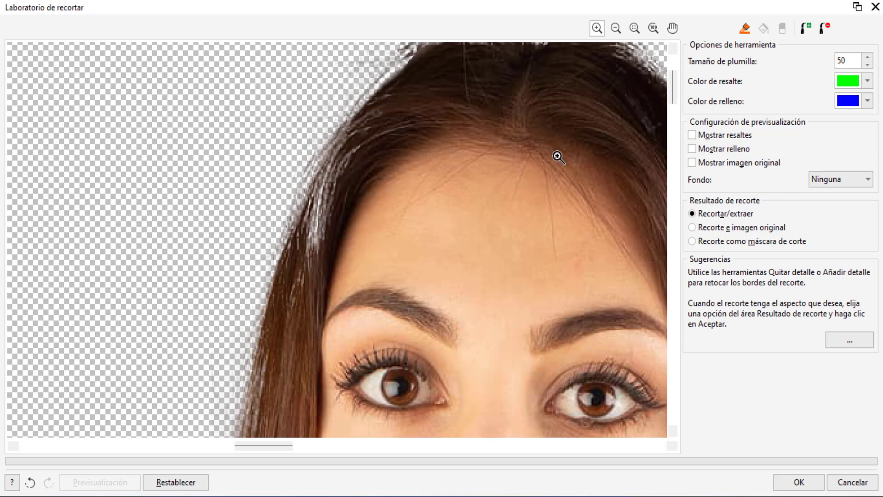
pyautogui.click(805, 28)
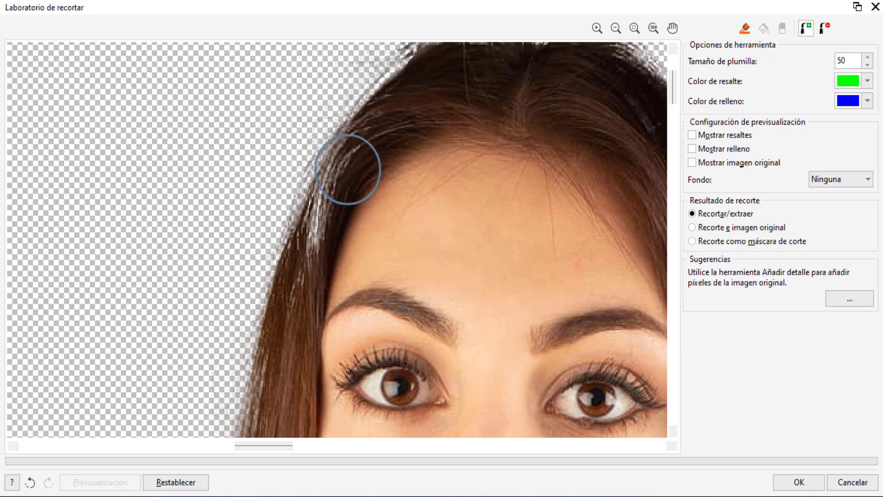
pyautogui.moveTo(348, 169)
pyautogui.mouseDown()
pyautogui.moveTo(356, 148)
pyautogui.moveTo(297, 293)
pyautogui.moveTo(324, 201)
pyautogui.moveTo(351, 160)
pyautogui.moveTo(446, 101)
pyautogui.moveTo(400, 113)
pyautogui.moveTo(351, 174)
pyautogui.moveTo(306, 278)
pyautogui.moveTo(278, 402)
pyautogui.mouseUp()
# Step: Set the cutout's preview background to Mate negro
pyautogui.scroll(-3, 499, 217)
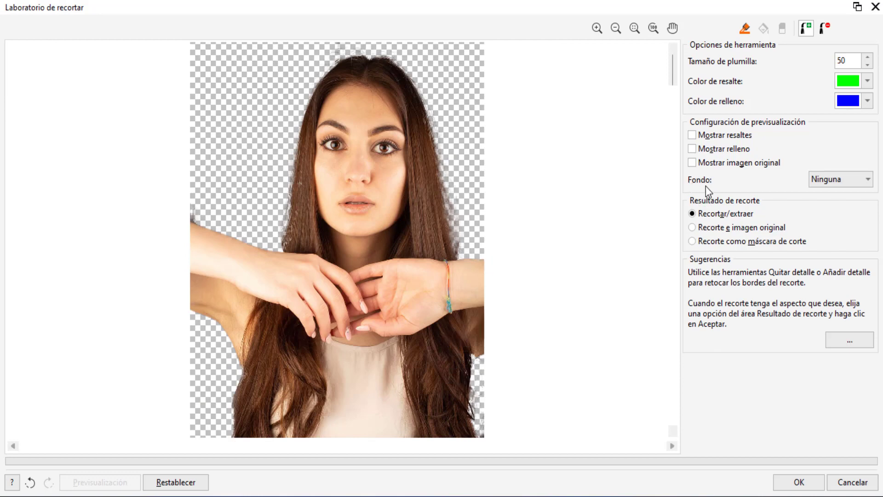
pyautogui.click(839, 183)
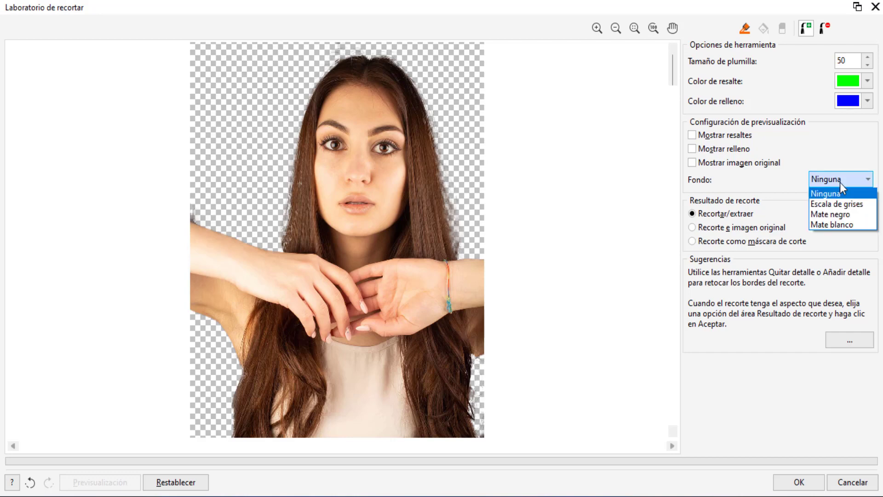
pyautogui.click(840, 213)
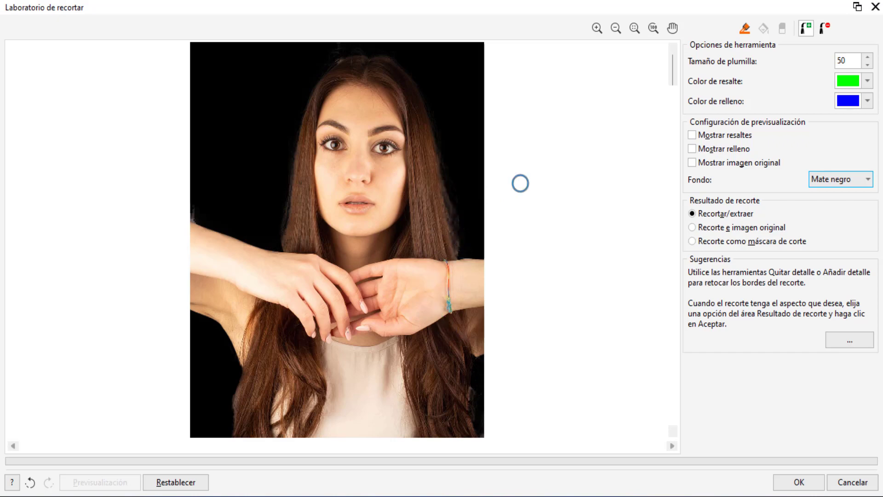
# Step: Remove leftover background pixels along the outer hair edge above the bracelet arm with the Remove Detail tool
pyautogui.press('z')
pyautogui.click(508, 274)
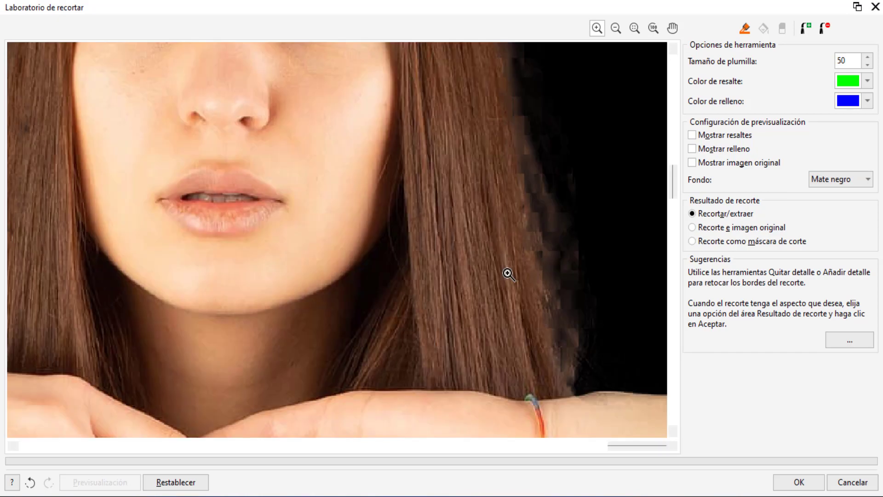
pyautogui.click(825, 28)
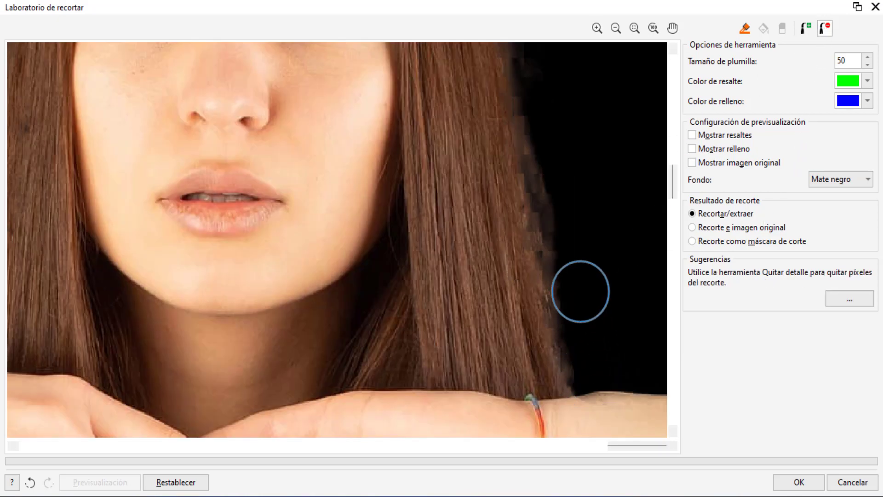
pyautogui.moveTo(581, 291)
pyautogui.mouseDown()
pyautogui.moveTo(566, 211)
pyautogui.moveTo(564, 275)
pyautogui.moveTo(540, 130)
pyautogui.mouseUp()
pyautogui.press('F4')
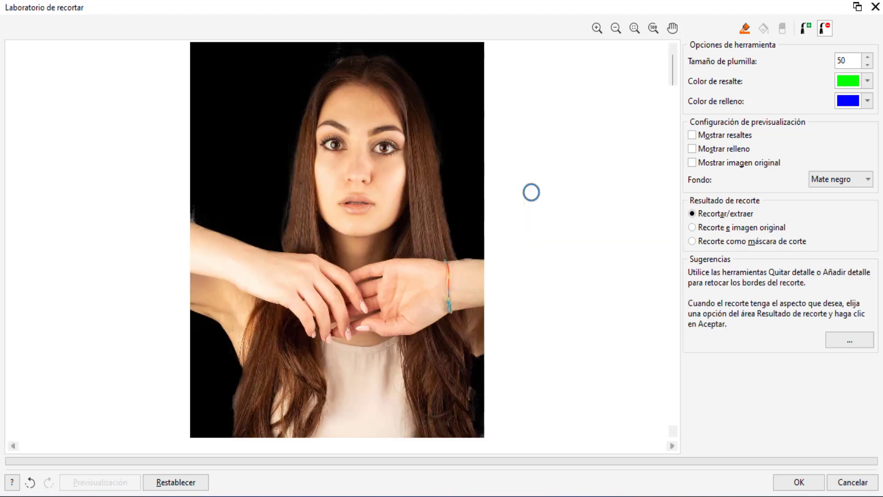
# Step: Clean stray background pixels above the crown of the head with the Remove Detail tool
pyautogui.click(599, 32)
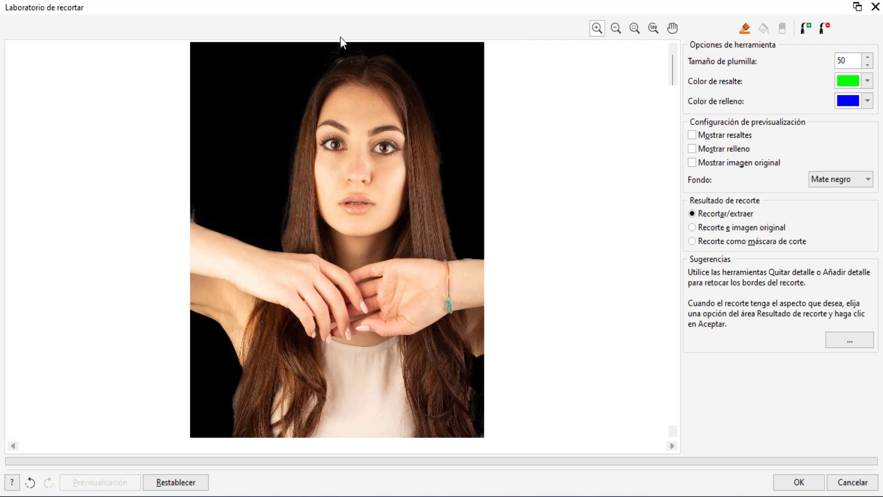
pyautogui.click(376, 46)
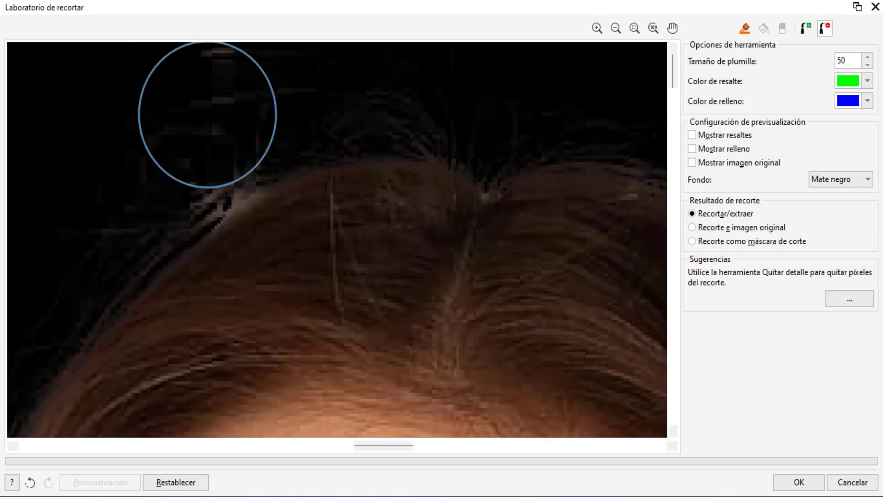
pyautogui.scroll(-5, 514, 239)
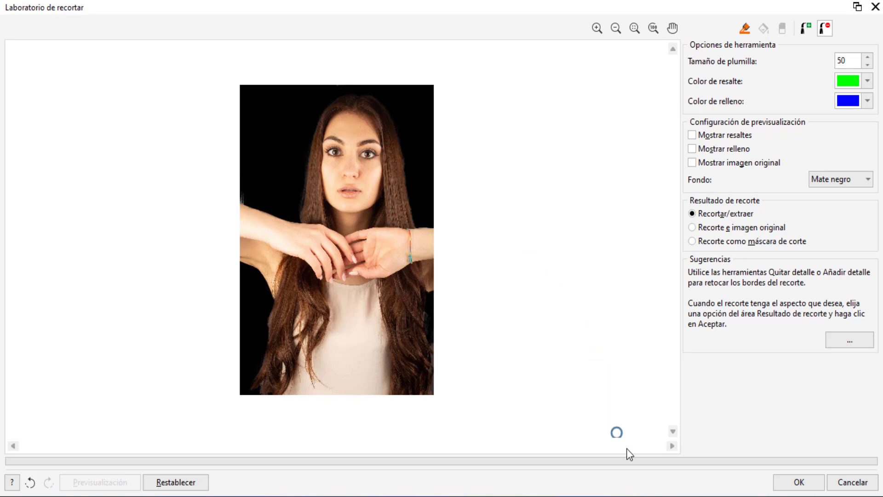
# Step: Accept the cutout, finish the bitmap editing and save the changes back to the CorelDRAW document
pyautogui.click(796, 483)
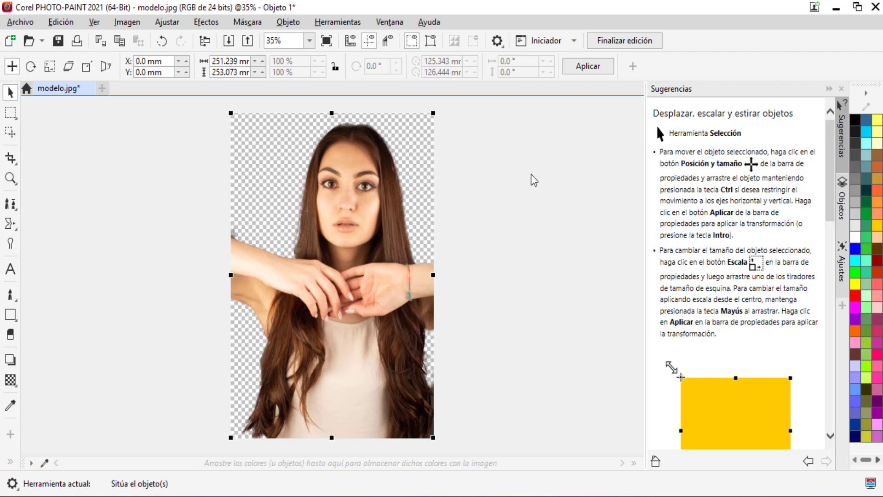
pyautogui.click(631, 46)
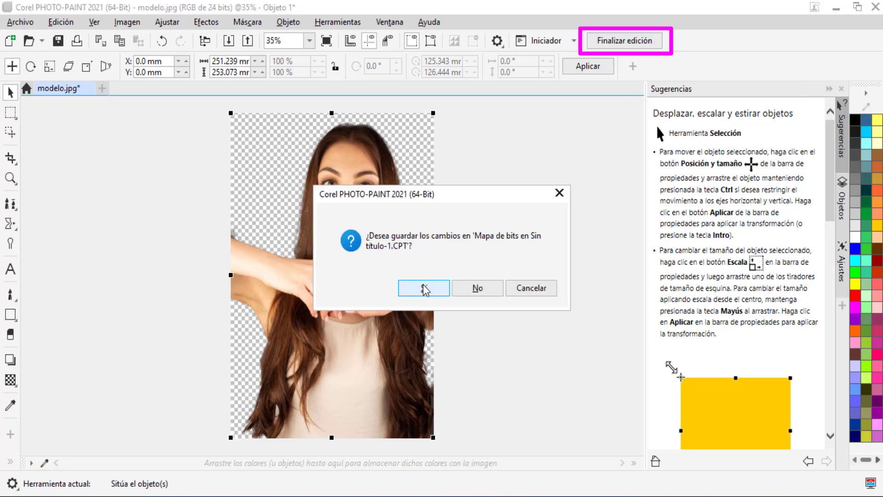
pyautogui.click(423, 289)
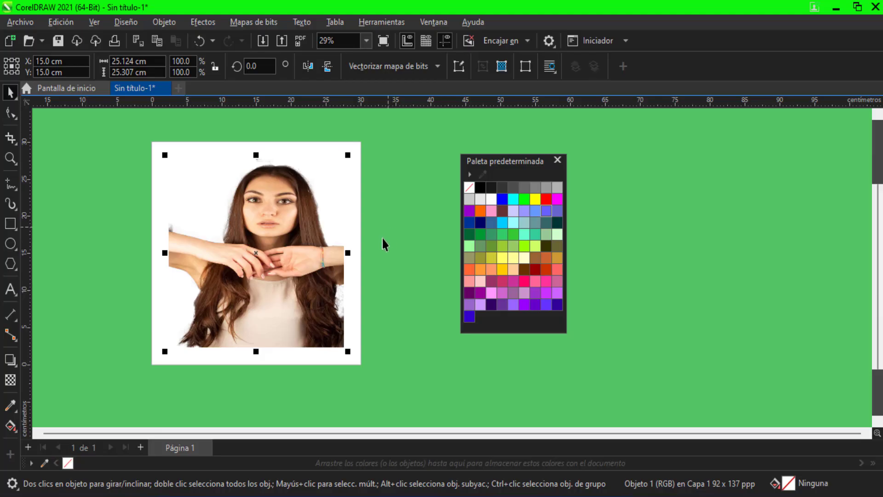
# Step: Shift the cut-out photo slightly to the left on the page and deselect it
pyautogui.click(368, 262)
pyautogui.click(298, 230)
pyautogui.click(360, 218)
pyautogui.click(292, 248)
pyautogui.moveTo(293, 249)
pyautogui.mouseDown()
pyautogui.moveTo(270, 250)
pyautogui.moveTo(287, 250)
pyautogui.mouseUp()
pyautogui.click(357, 226)
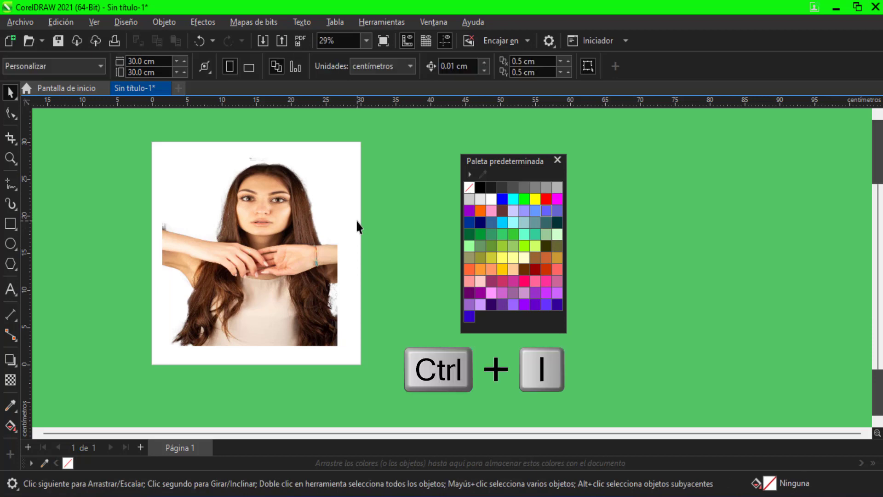
# Step: Import cuadro.jpg and place it overlapping the page's left part at about 29.75 cm square
pyautogui.hotkey('ctrl', 'i')
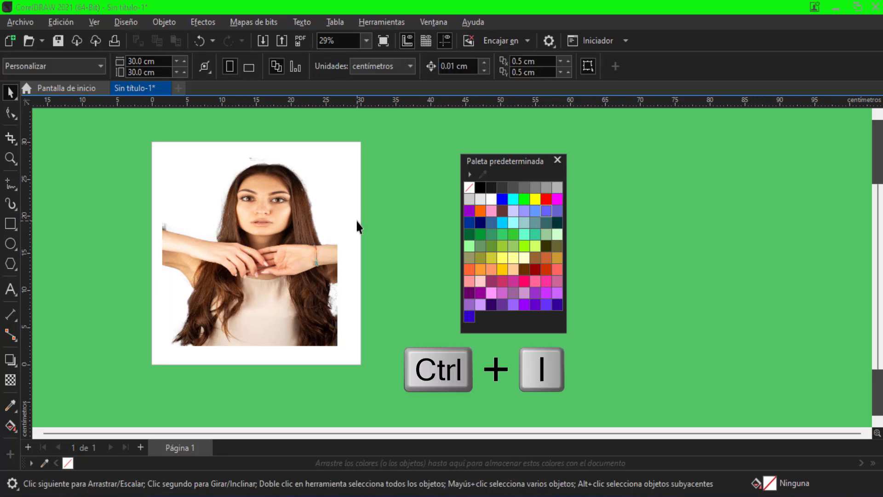
pyautogui.scroll(-1, 377, 230)
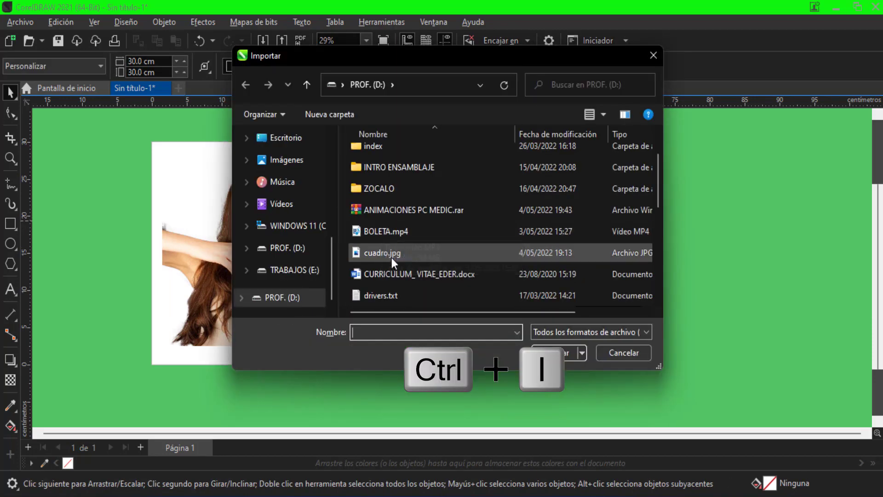
pyautogui.click(389, 254)
pyautogui.press('Return')
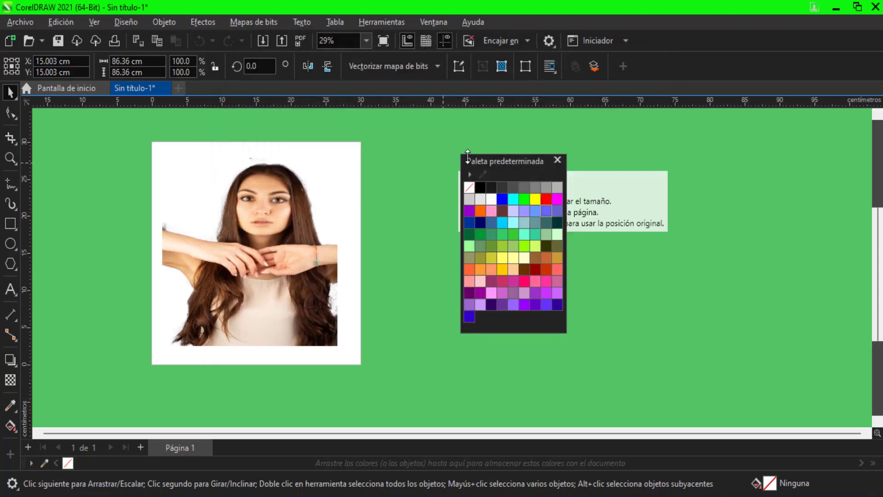
pyautogui.press('Return')
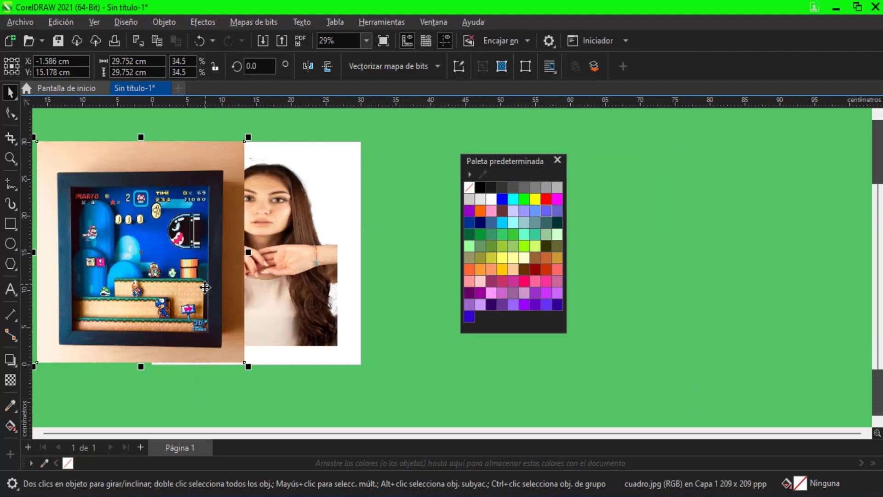
# Step: Set the imported frame picture's width and height to 40 cm
pyautogui.doubleClick(122, 62)
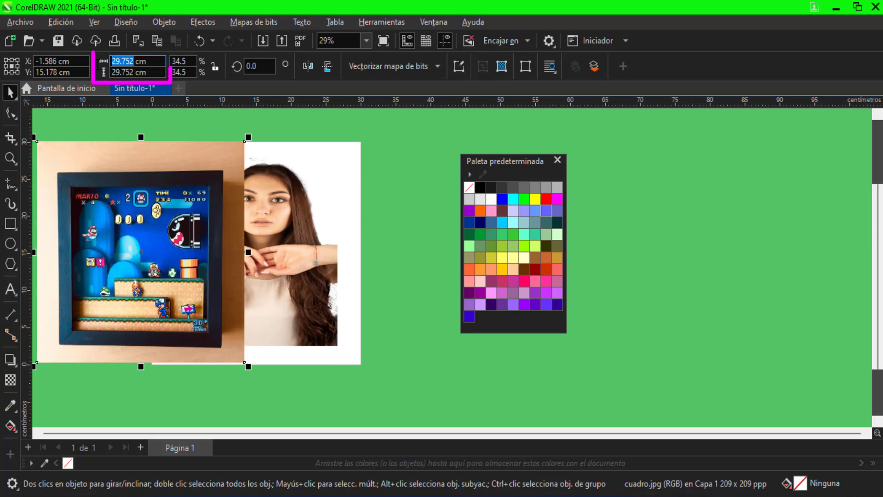
pyautogui.write('40')
pyautogui.press('Tab')
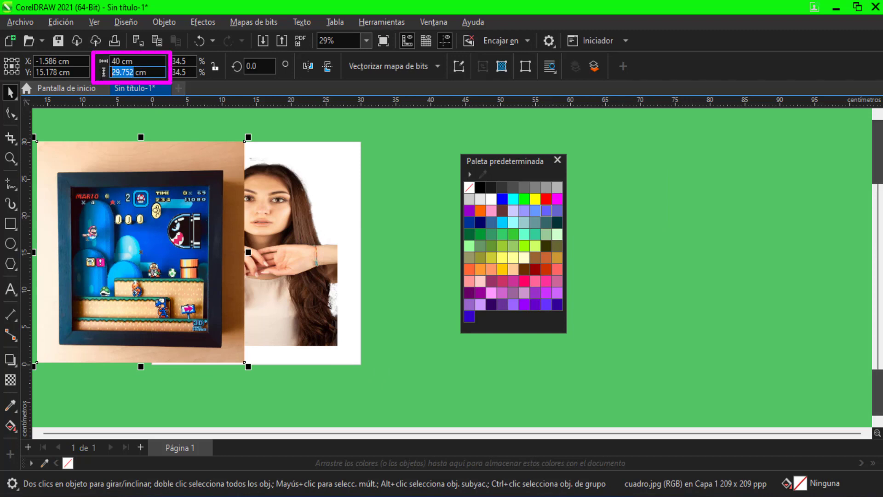
pyautogui.write('40')
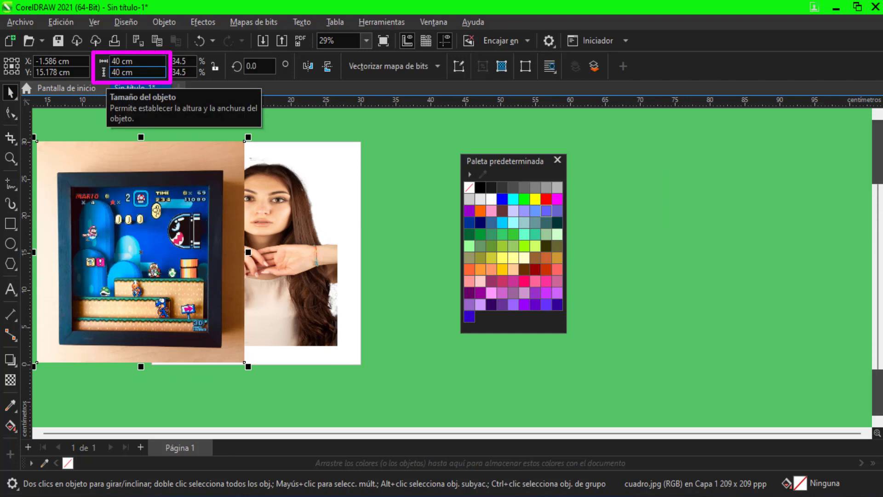
pyautogui.press('Return')
# Step: Move the enlarged frame picture off the page so it sits just to the left of the woman's photo
pyautogui.moveTo(266, 258); pyautogui.dragTo(450, 270)
pyautogui.click(295, 272)
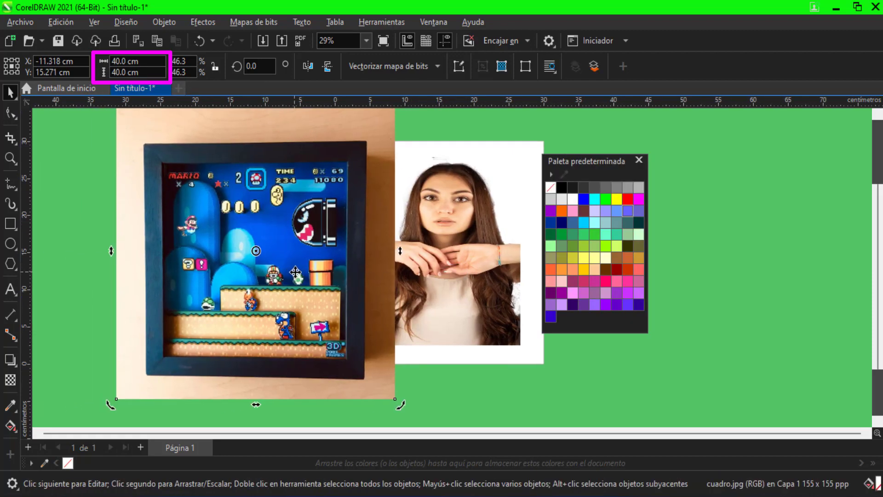
pyautogui.moveTo(295, 272); pyautogui.dragTo(230, 278)
# Step: Align the cut-out photo to the frame's lower-left inner corner and send the frame picture to the back of the page
pyautogui.click(434, 268)
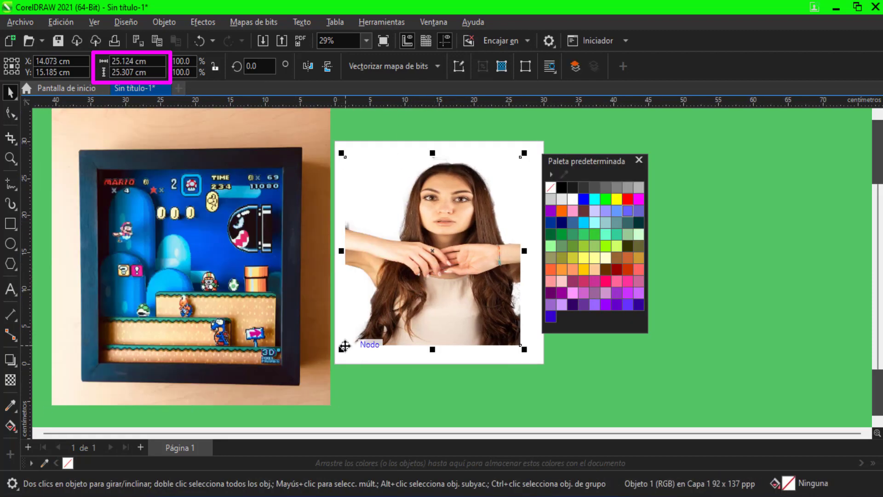
pyautogui.moveTo(344, 346); pyautogui.dragTo(101, 362)
pyautogui.click(312, 209)
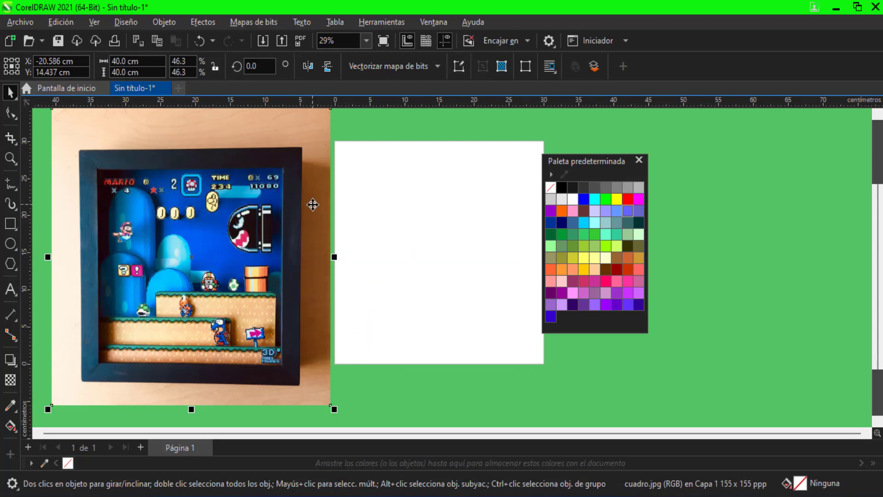
pyautogui.rightClick(312, 204)
pyautogui.moveTo(395, 225)
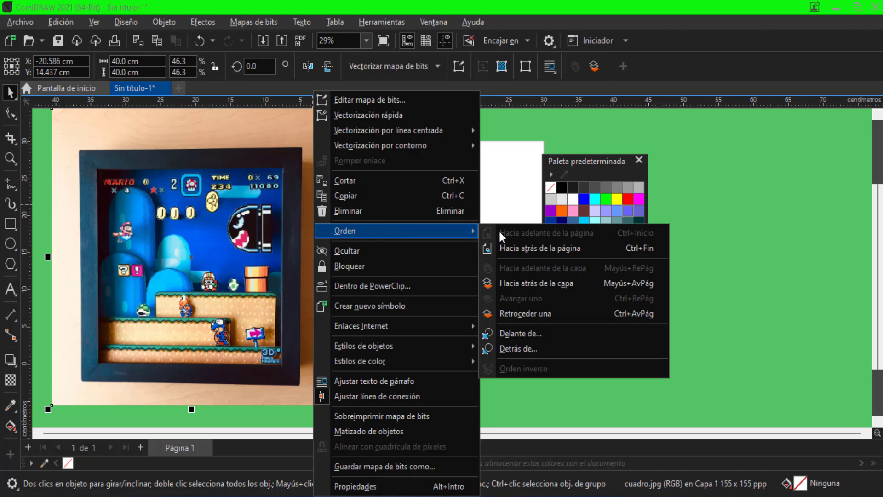
pyautogui.click(522, 250)
# Step: Raise the woman's photo contrast to 15 in Brightness/Contrast/Intensity, and nudge it slightly higher
pyautogui.click(246, 274)
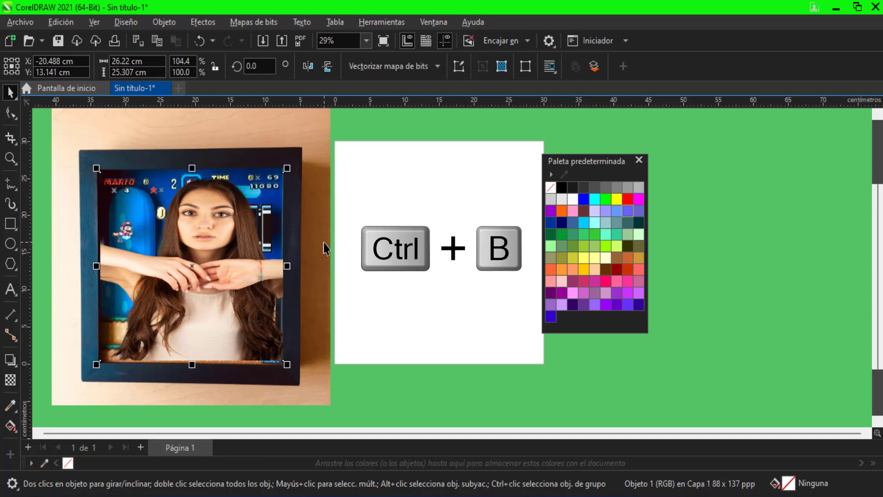
pyautogui.hotkey('ctrl', 'b')
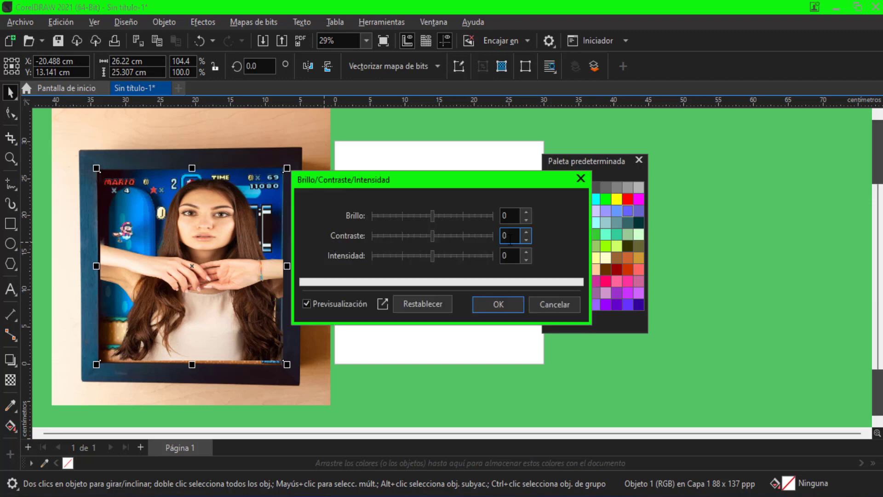
pyautogui.moveTo(510, 239); pyautogui.dragTo(495, 240)
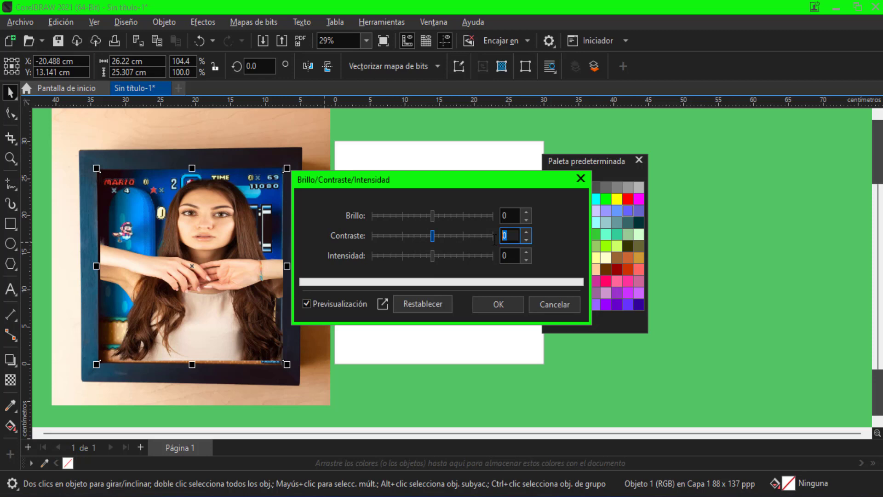
pyautogui.write('15')
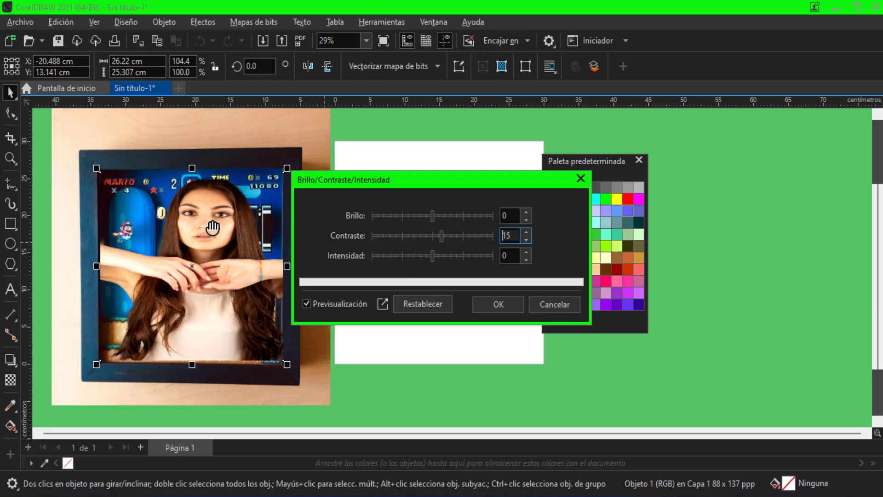
pyautogui.click(441, 235)
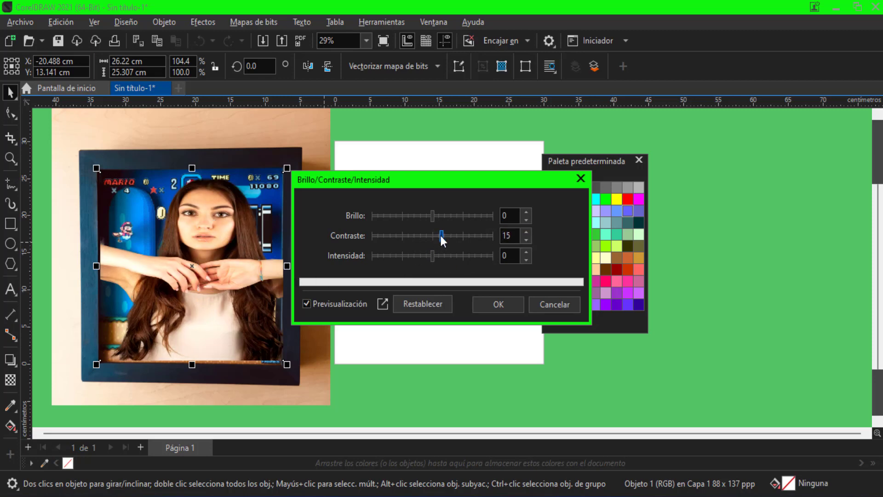
pyautogui.moveTo(445, 237); pyautogui.dragTo(447, 237)
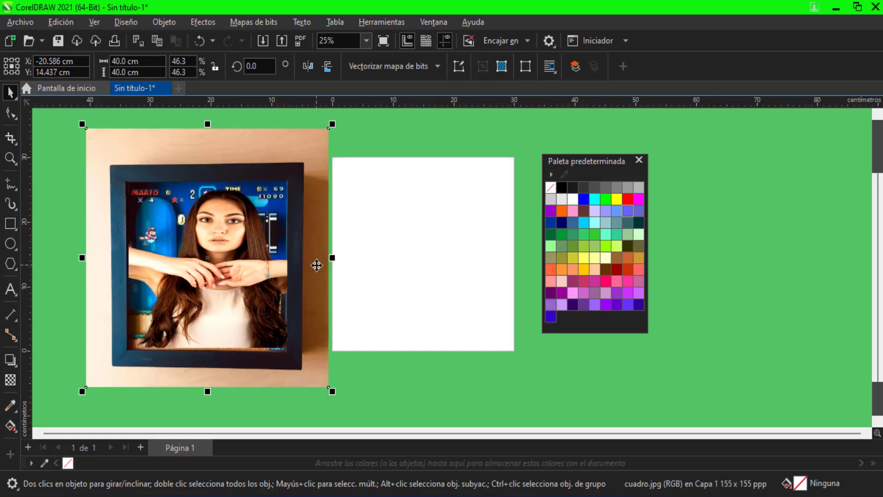
pyautogui.click(352, 271)
pyautogui.scroll(-1, 351, 271)
pyautogui.press('Tab')
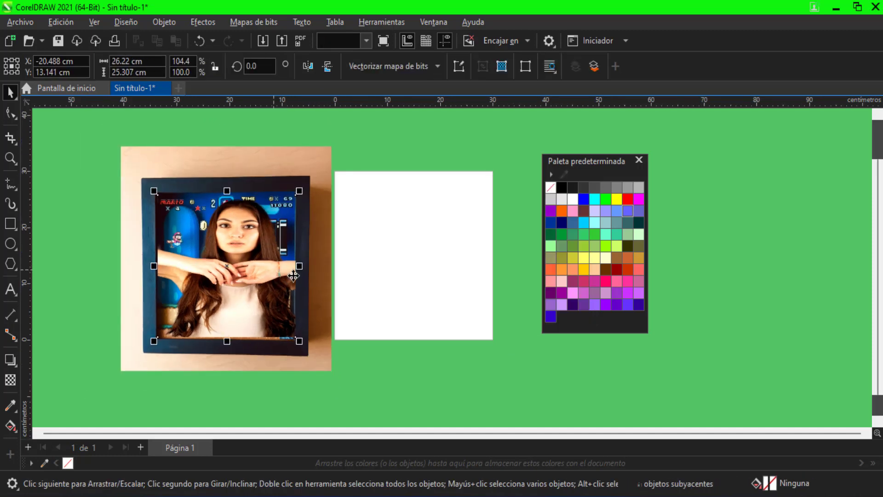